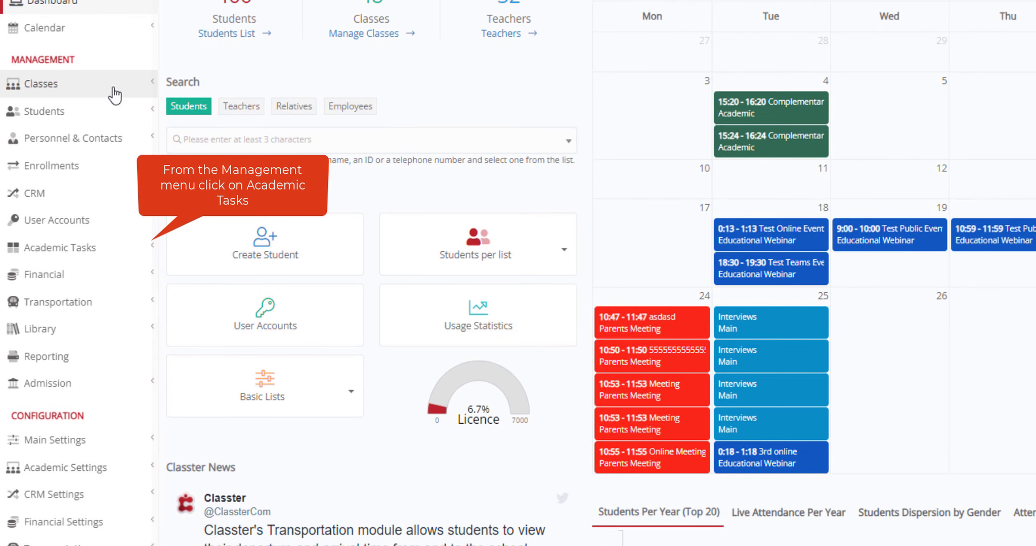
Open the Session List under Academic Tasks' Sessions & Homework and start creating a new session
click(143, 257)
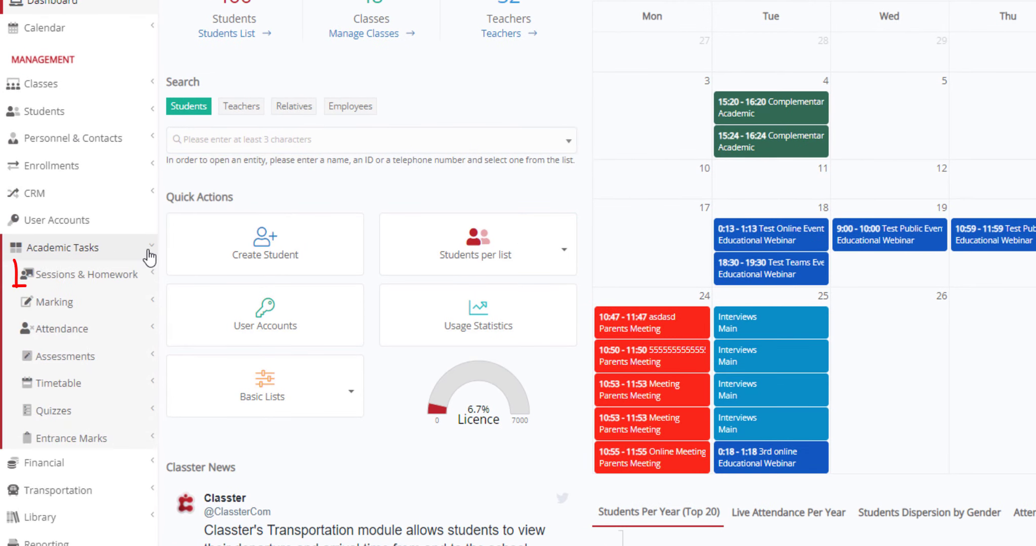
click(146, 279)
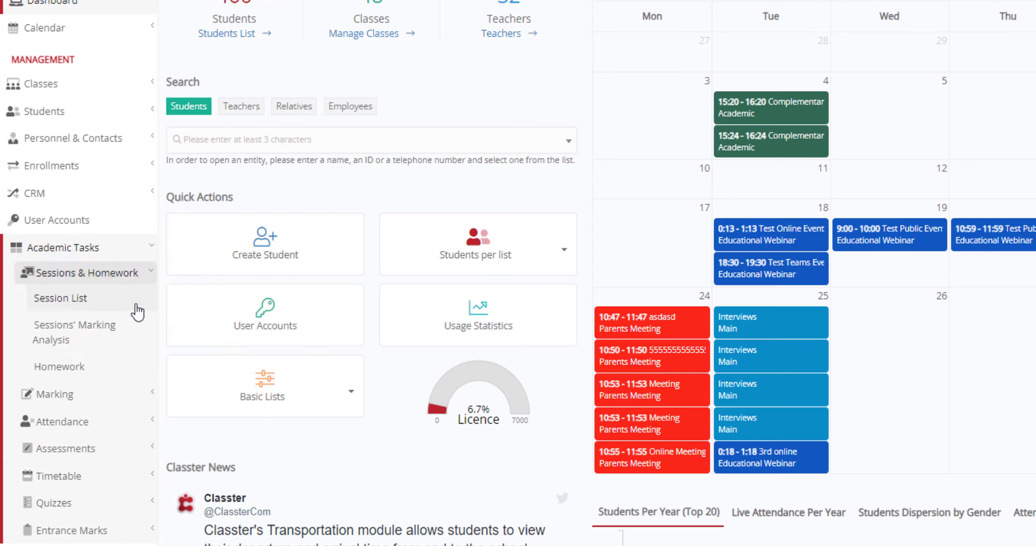
click(136, 313)
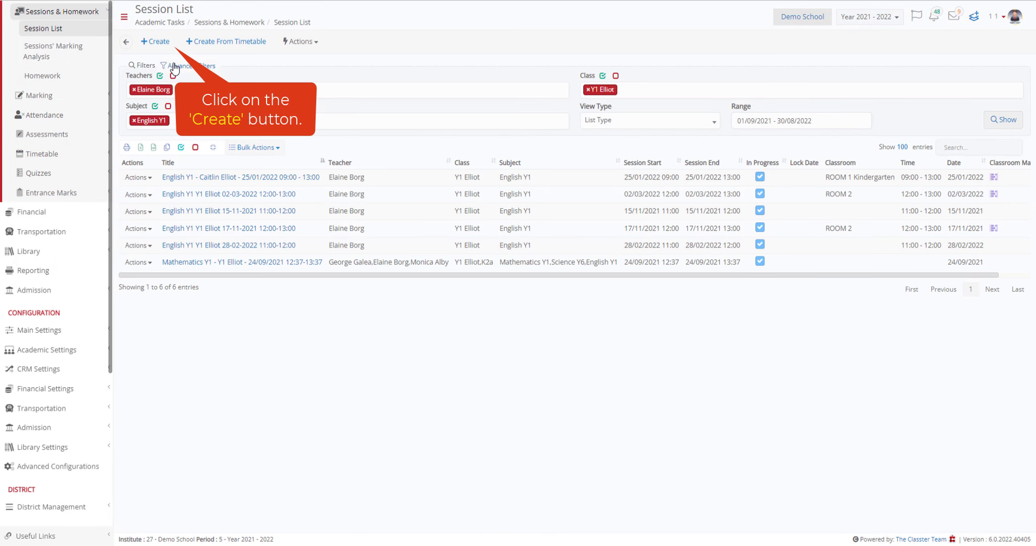
click(155, 42)
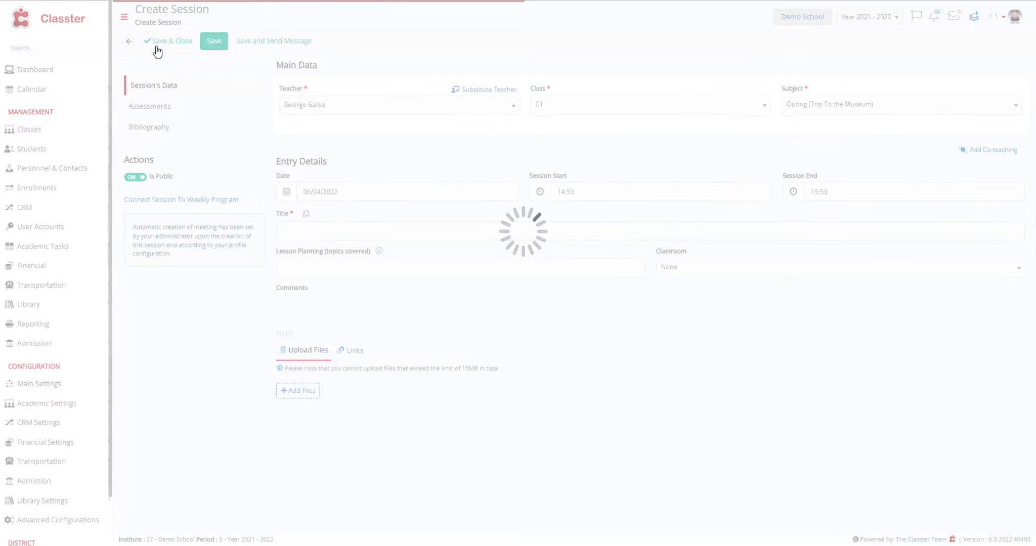
Choose the session's teacher and set its class to Y1 Elliot and subject to English Y1
click(485, 106)
scroll(456, 166, down, 1)
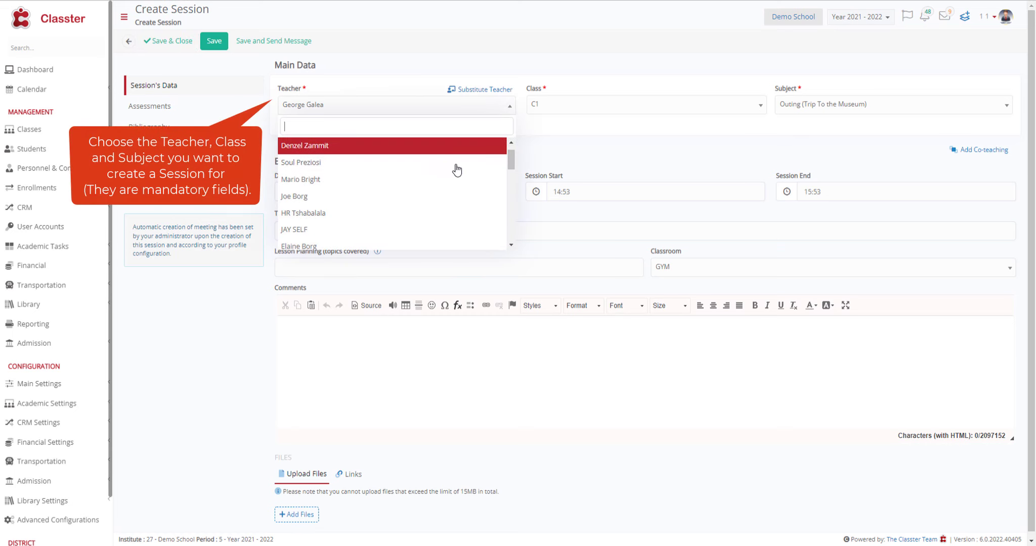
scroll(427, 213, down, 1)
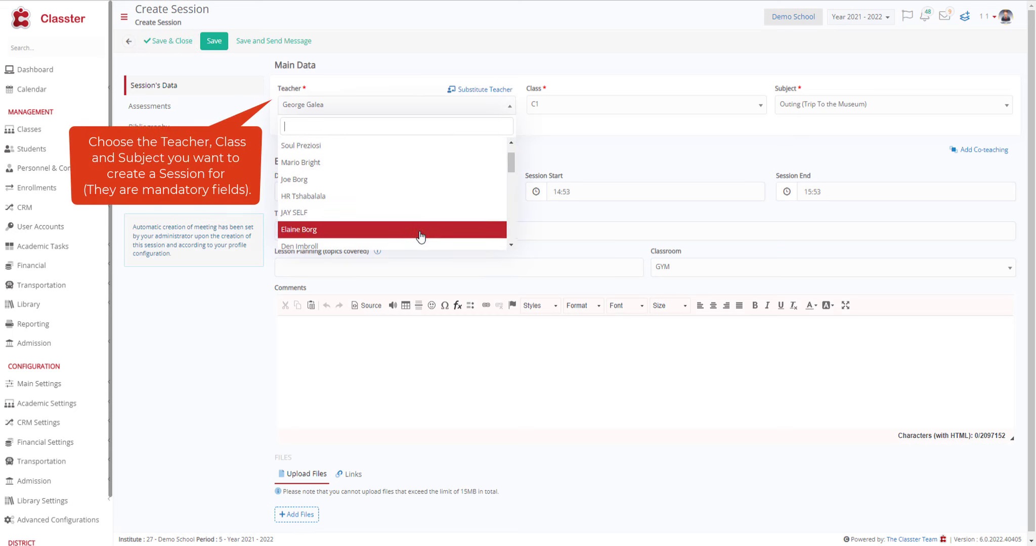
click(423, 232)
click(592, 106)
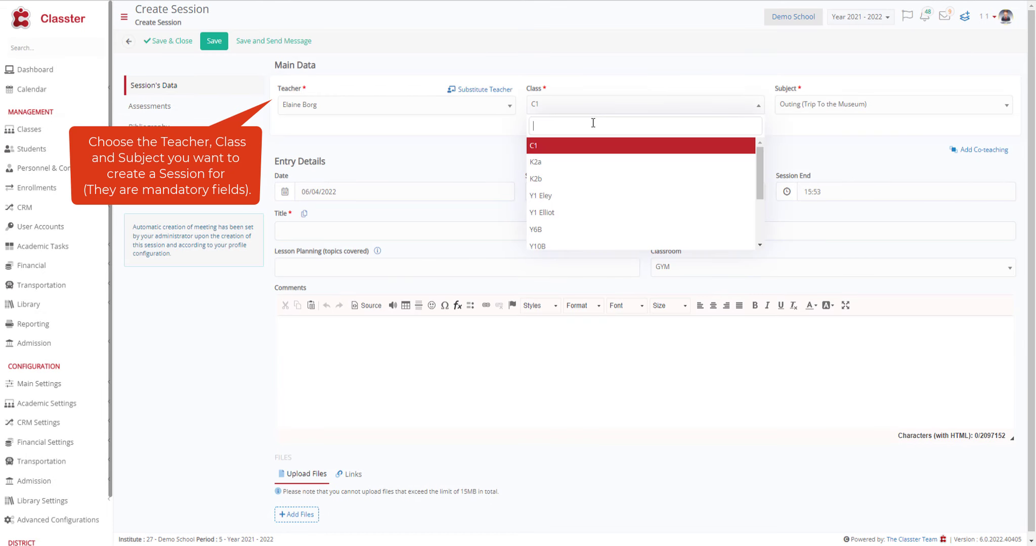
click(597, 212)
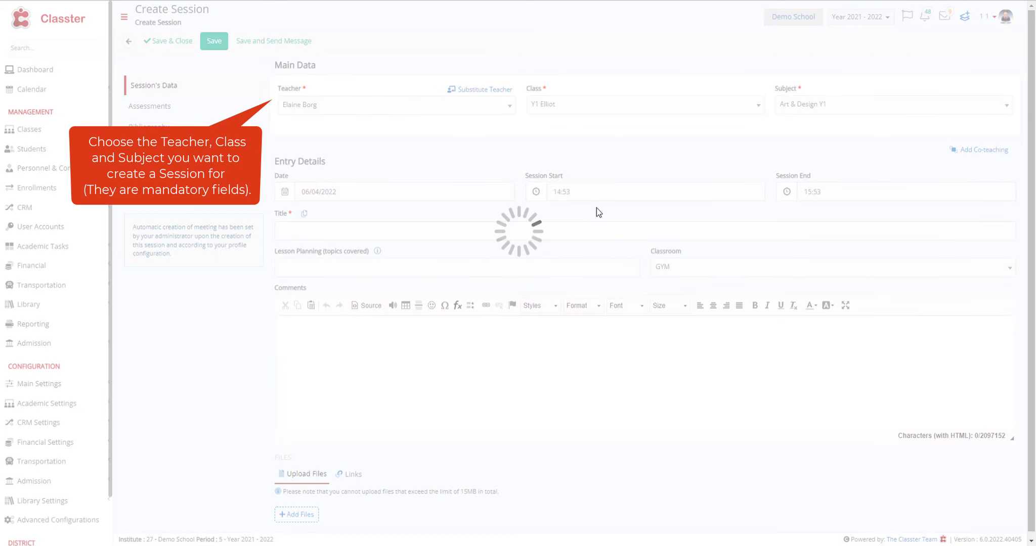
click(837, 112)
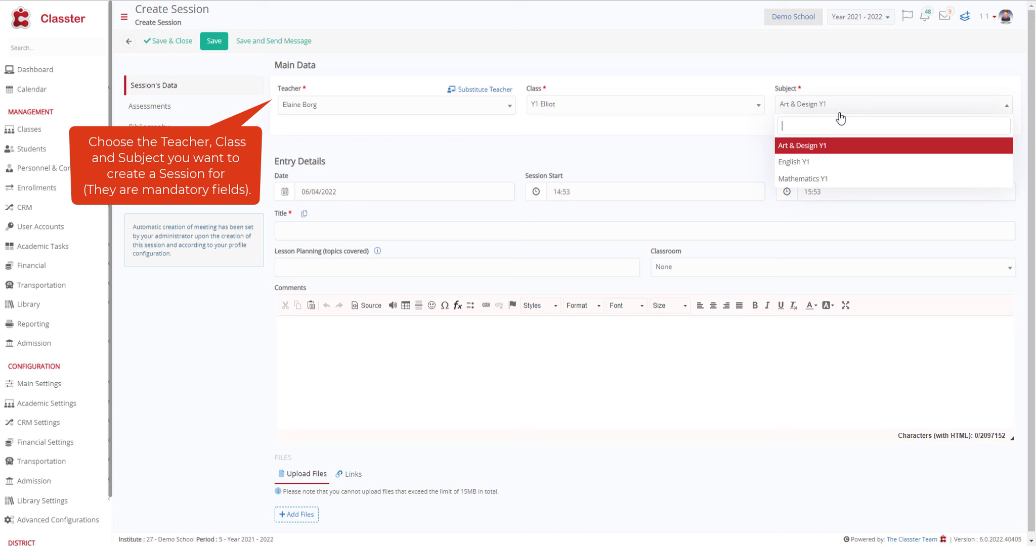
click(824, 163)
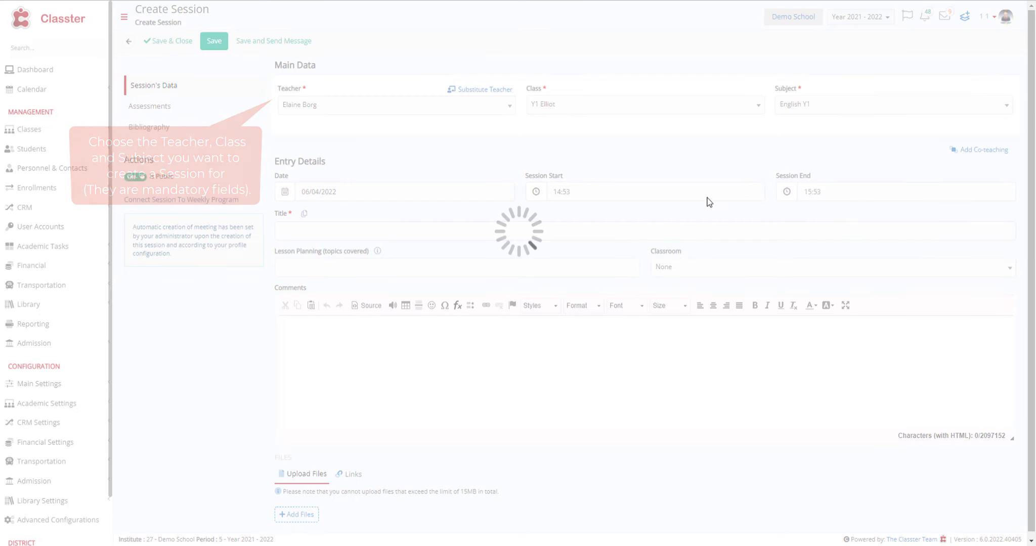
Schedule the session on 06/04/2022 from 15:00 to 16:00
click(434, 192)
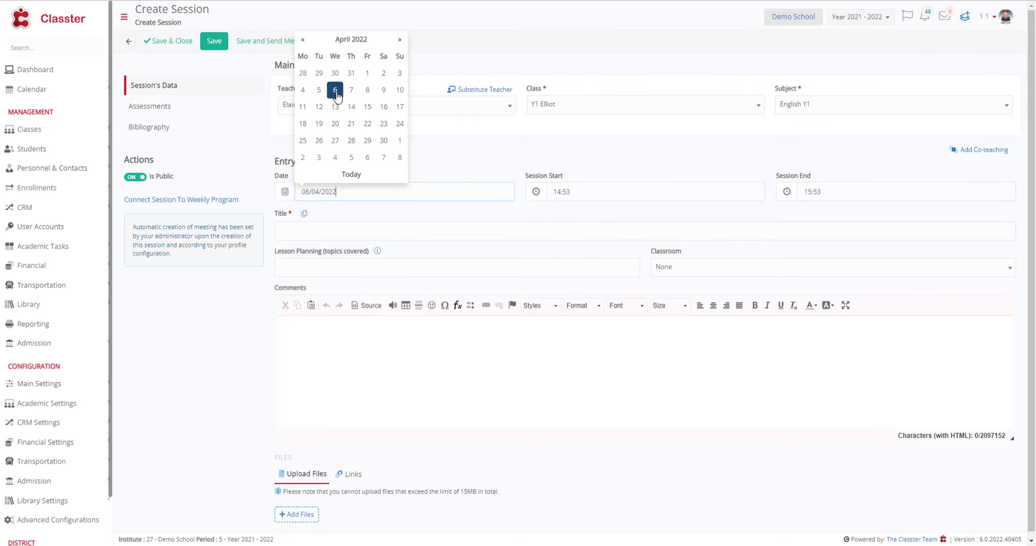
click(335, 92)
click(606, 193)
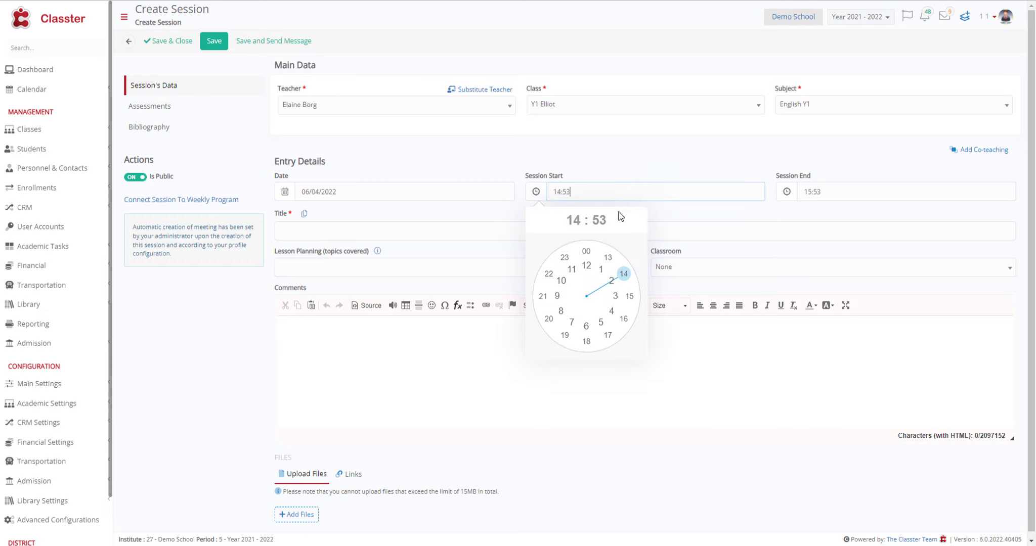
click(629, 296)
click(586, 251)
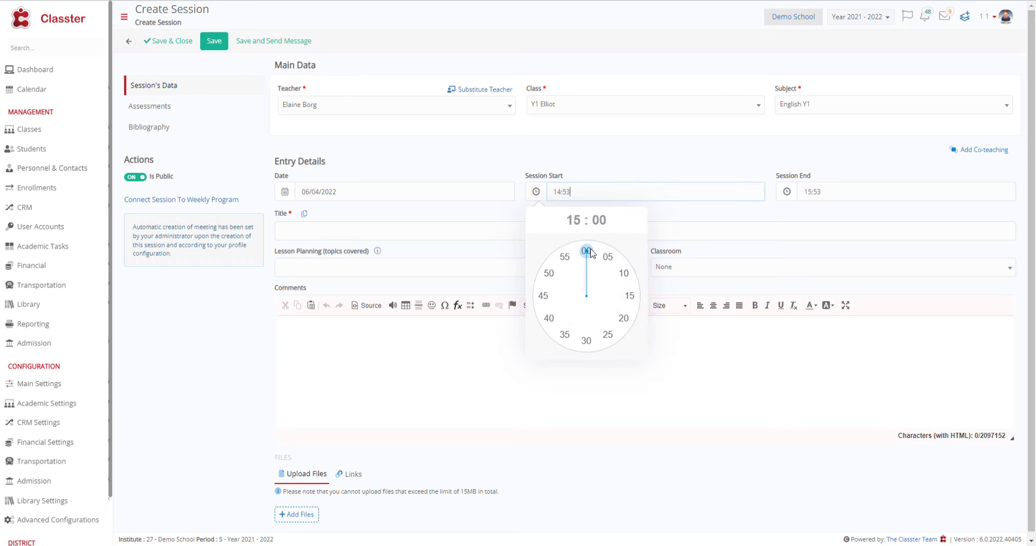
click(847, 192)
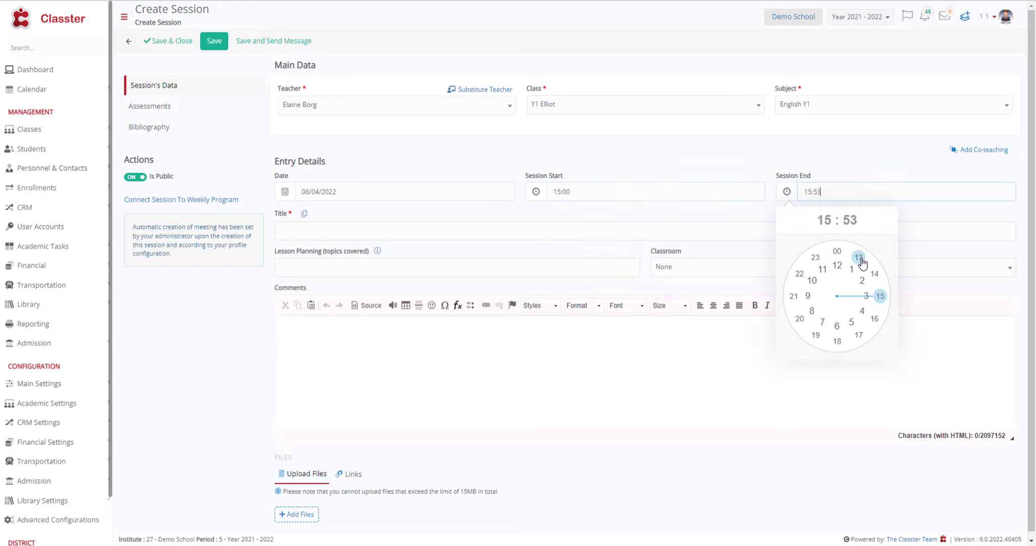
click(875, 315)
click(838, 251)
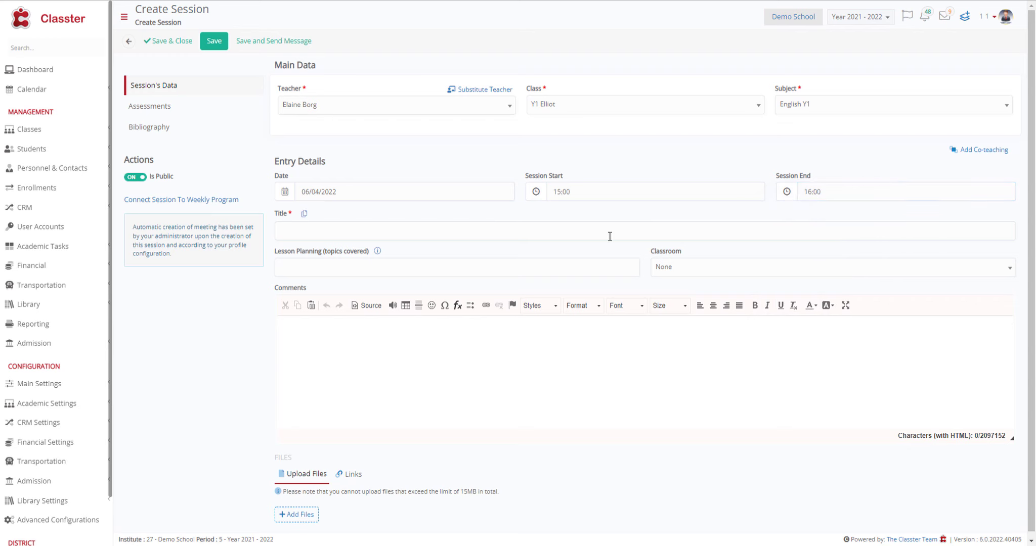
Fill in the default session title and set the classroom to English Literature
click(300, 223)
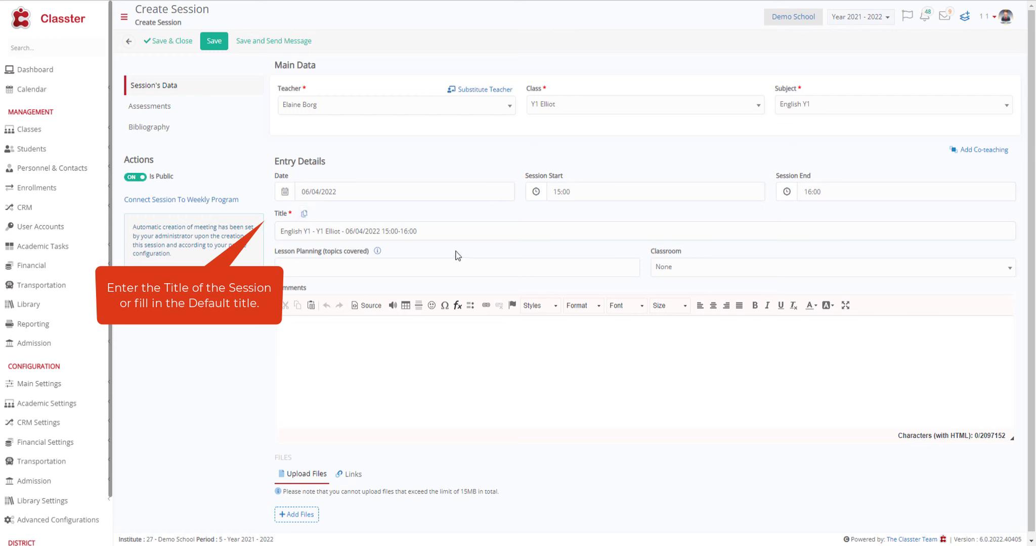
click(687, 273)
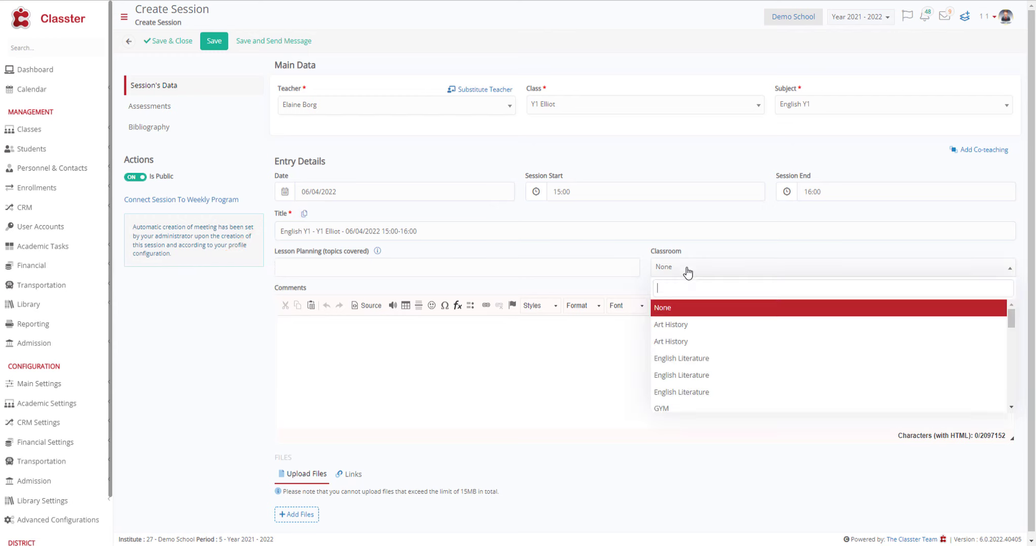
click(701, 383)
Enter the session comment "Hello this is our class!"
click(544, 346)
text(Hello this is our class!)
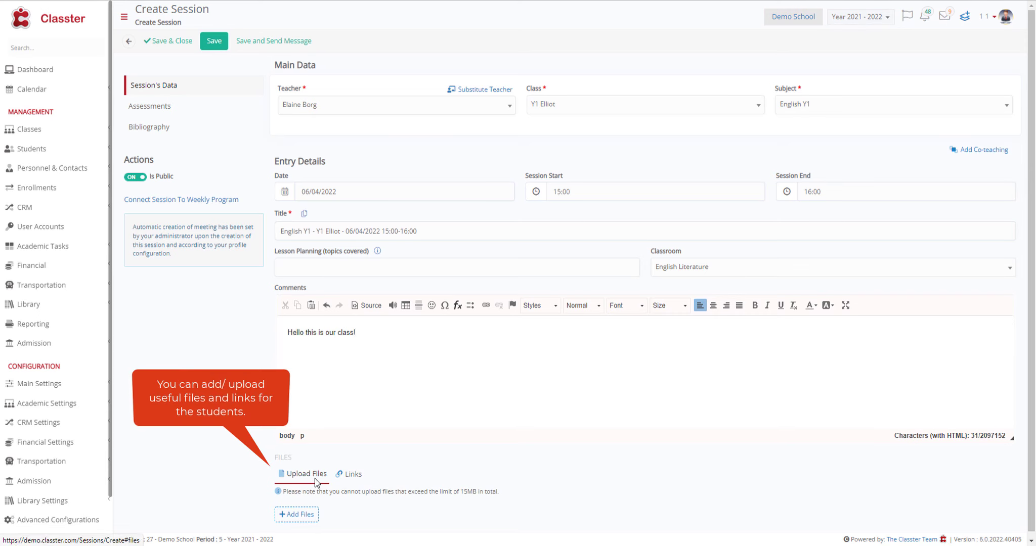
click(317, 524)
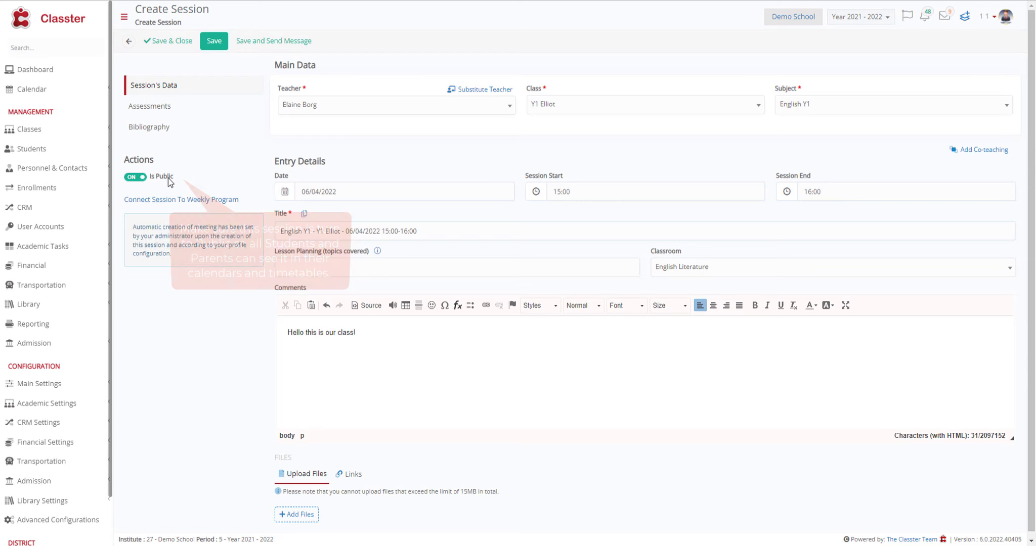
Review the new session's Assessments and Bibliography sections and leave the form without saving
click(155, 112)
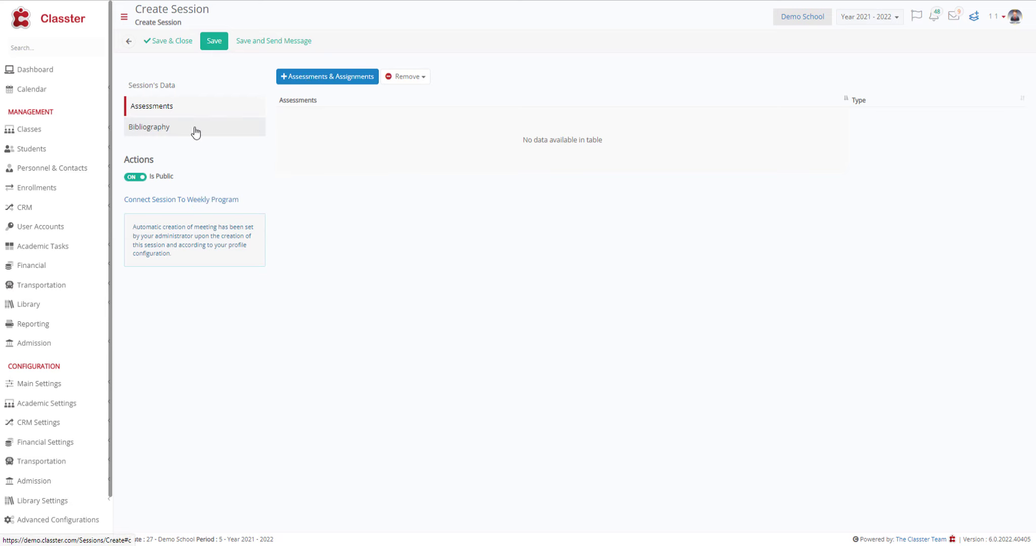
click(196, 133)
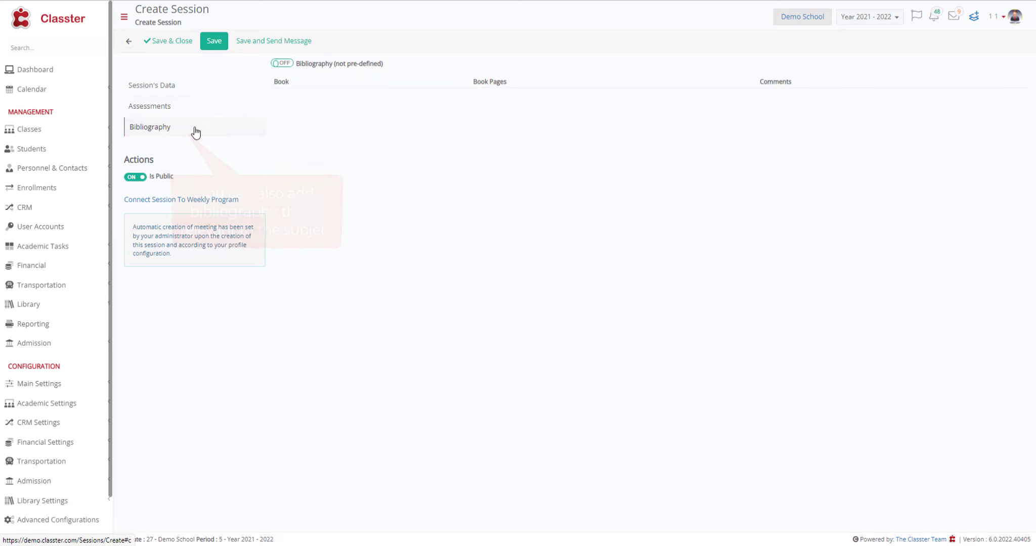
click(290, 68)
click(291, 68)
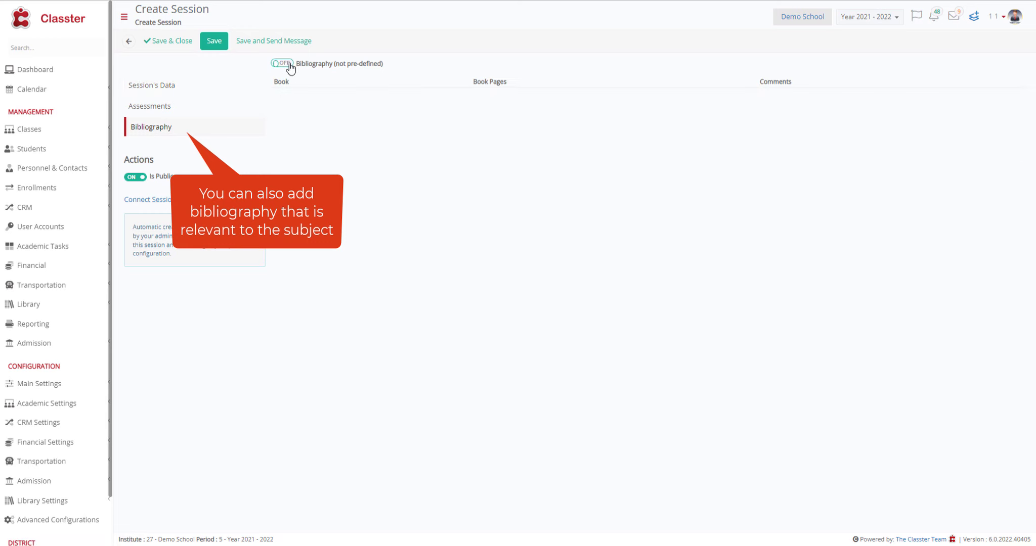
click(234, 89)
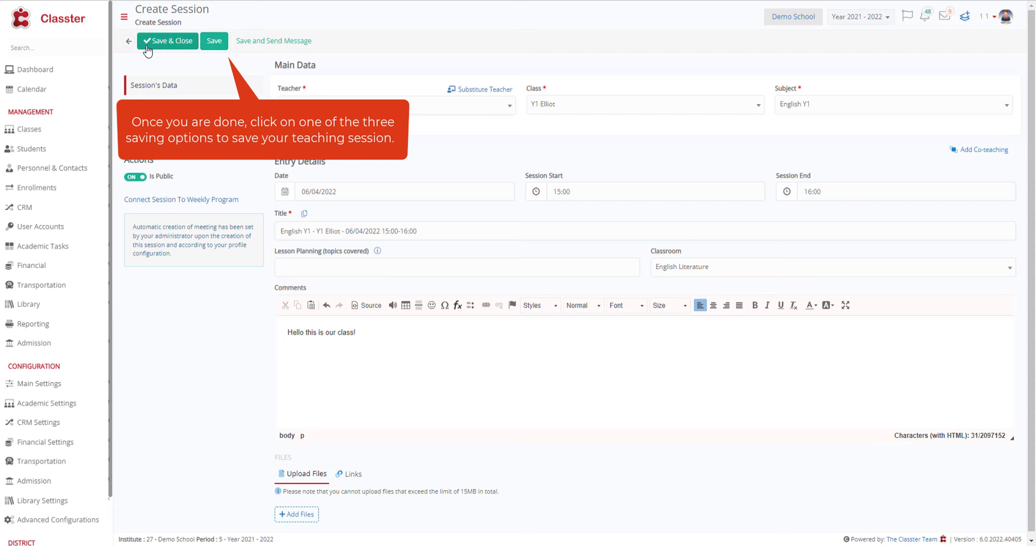
click(129, 44)
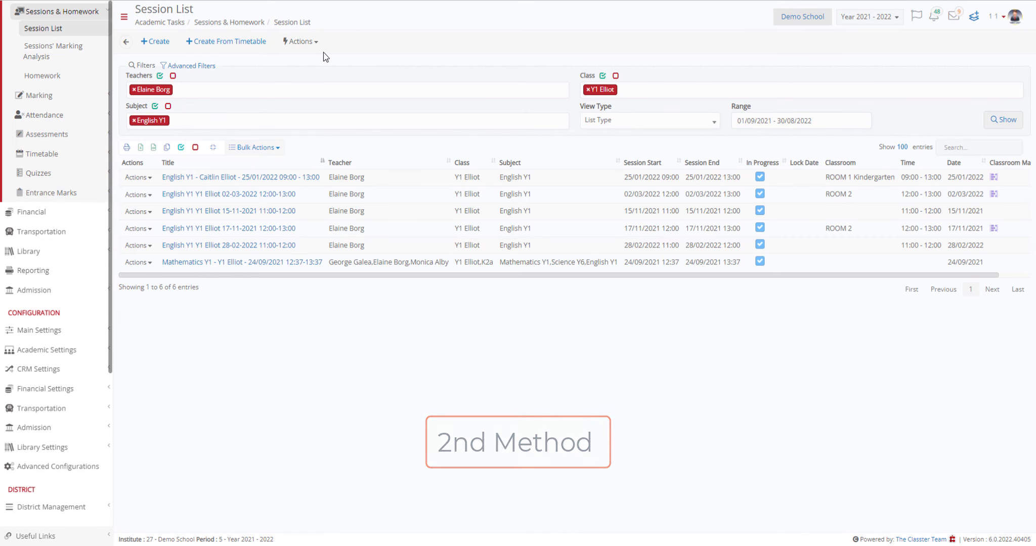
Start creating sessions from the timetable, filtering by the Primary school location, Main category and Classes view type
click(252, 49)
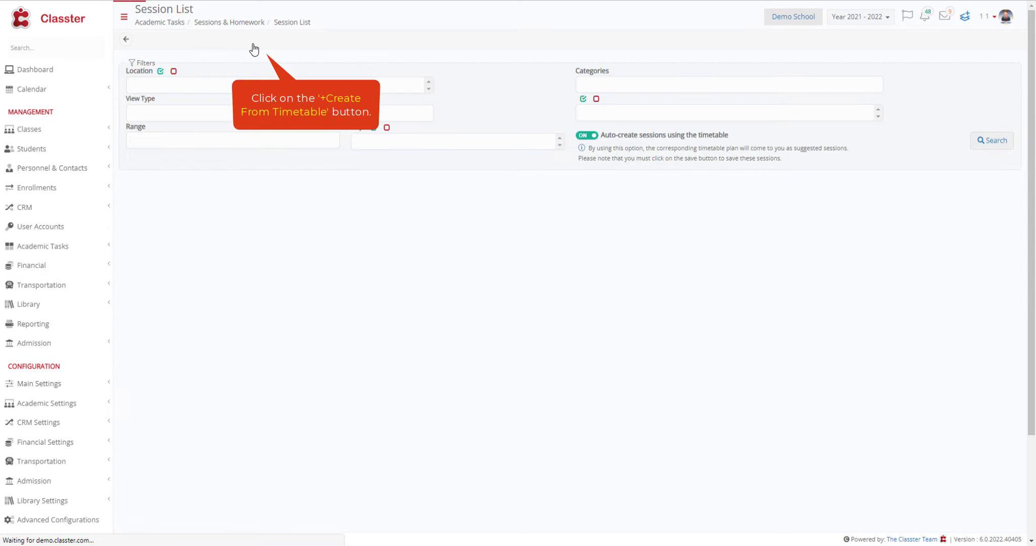
click(276, 86)
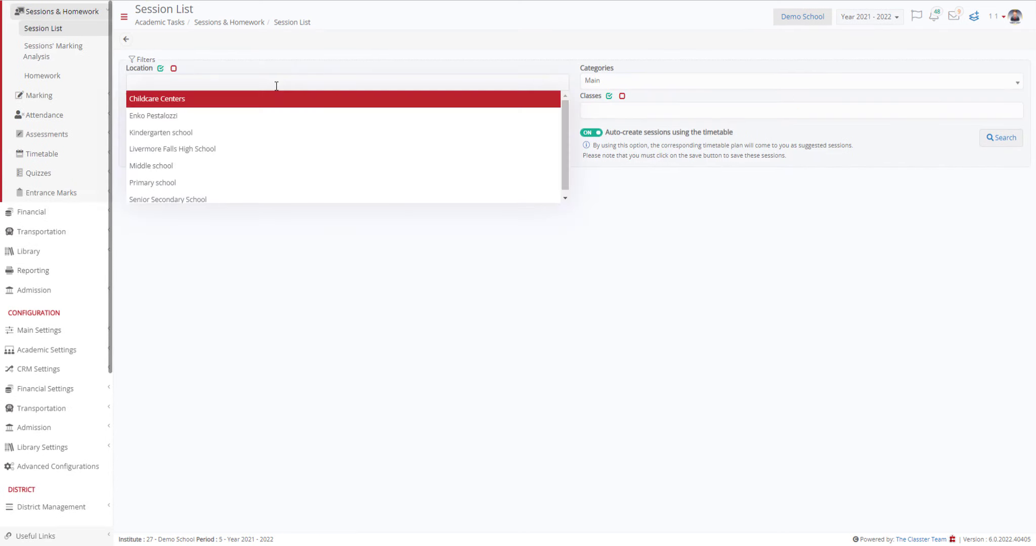
click(266, 187)
click(587, 85)
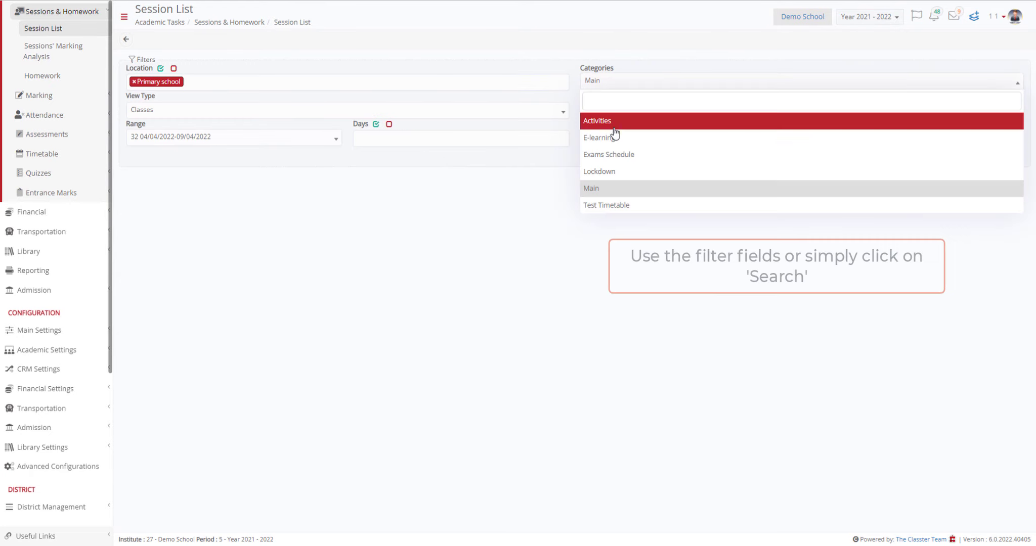
click(617, 189)
click(344, 111)
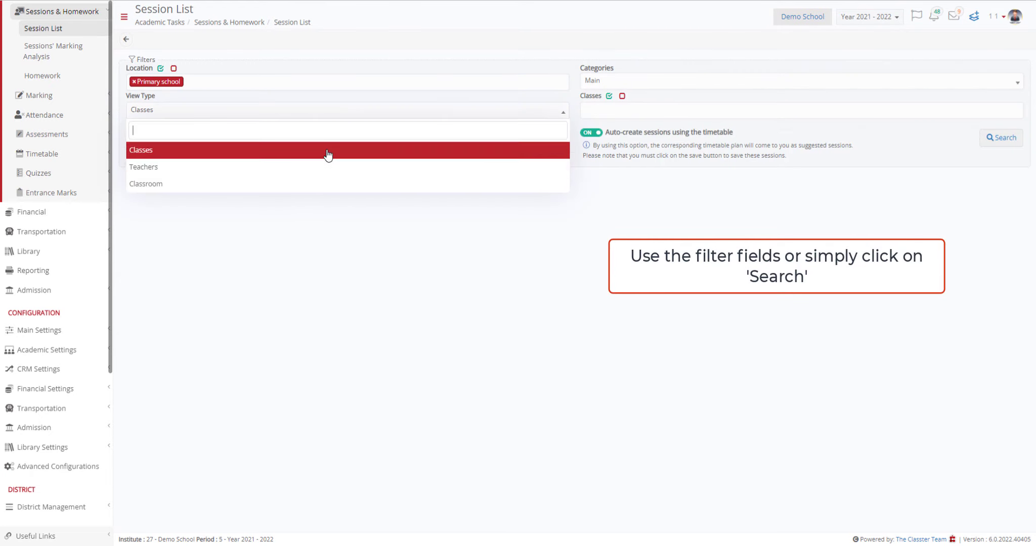
click(329, 152)
Search the timetable for classes Y1 Elliot and Y11B on all days from Monday to Saturday
click(610, 111)
click(618, 131)
click(624, 114)
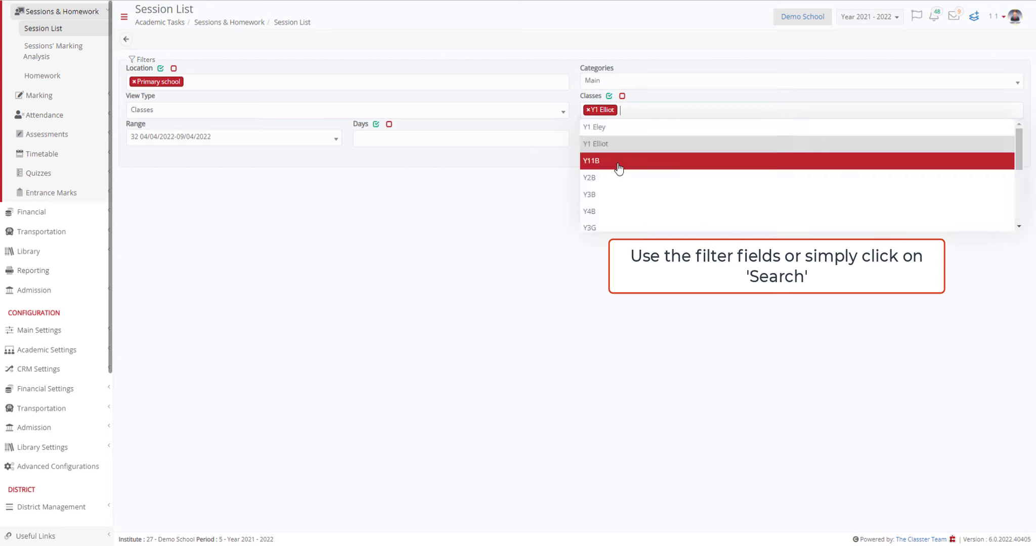
click(620, 162)
click(384, 138)
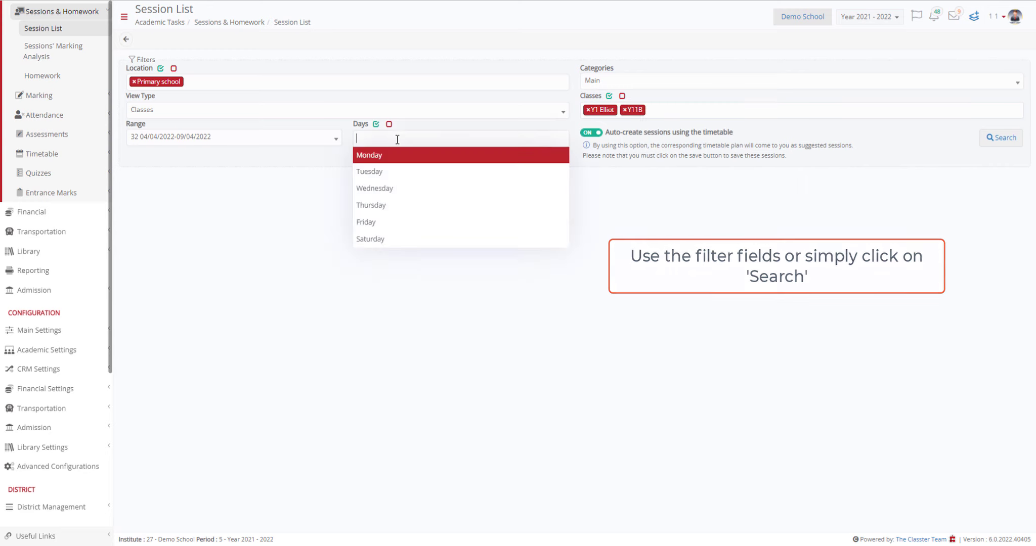
click(376, 124)
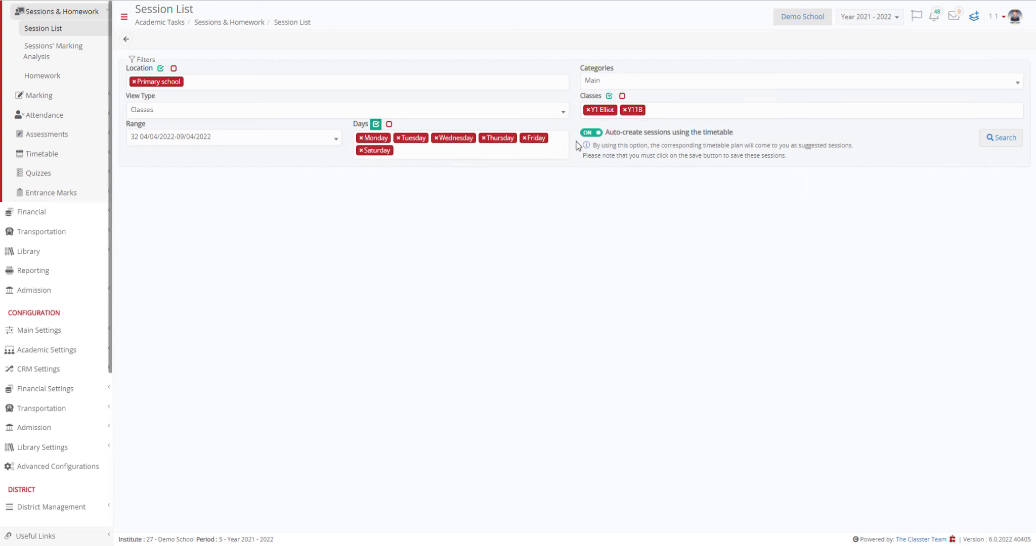
click(1014, 142)
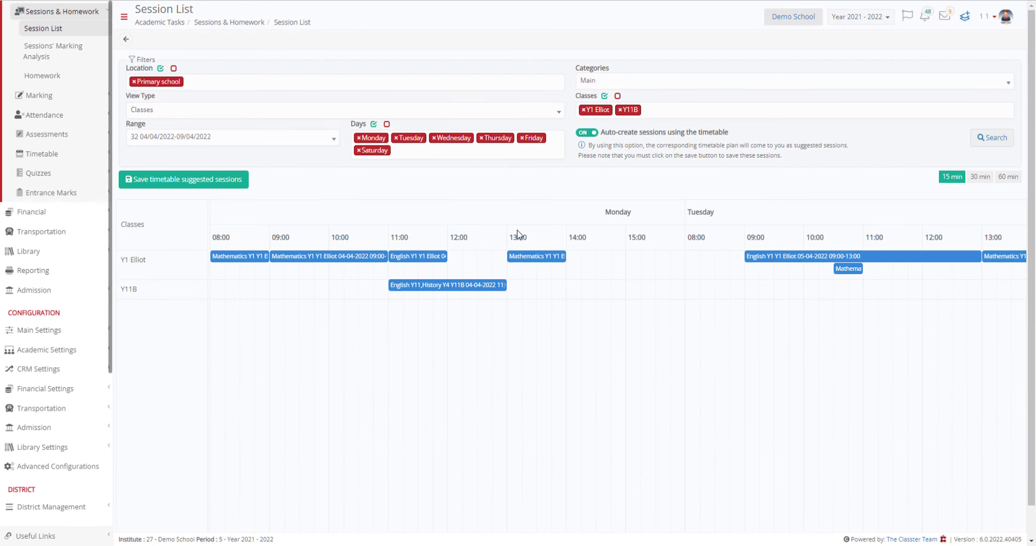
Start a session for Y1 Elliot in Monday's 12:00-13:00 slot with the teacher coded BE and the subject Language Y1
click(479, 263)
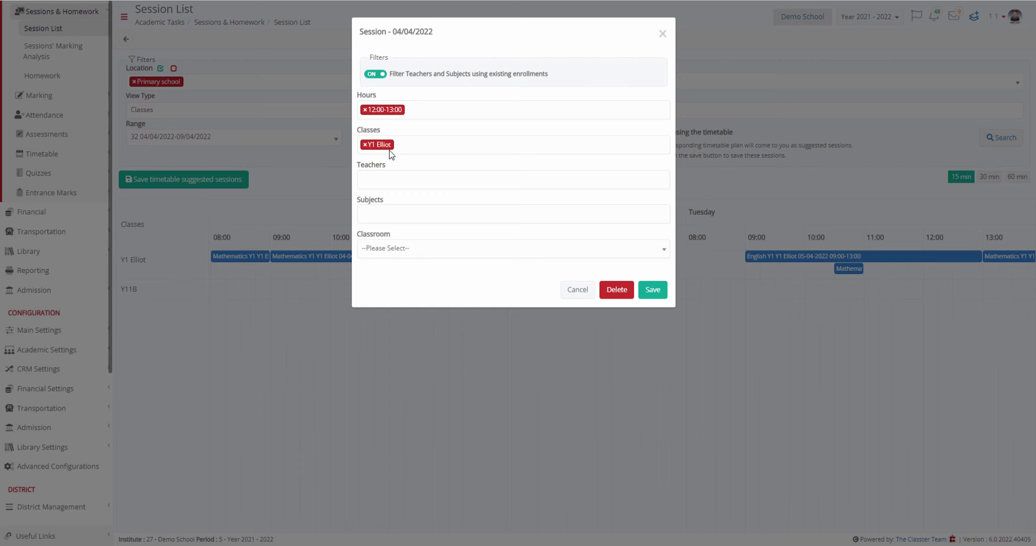
click(389, 181)
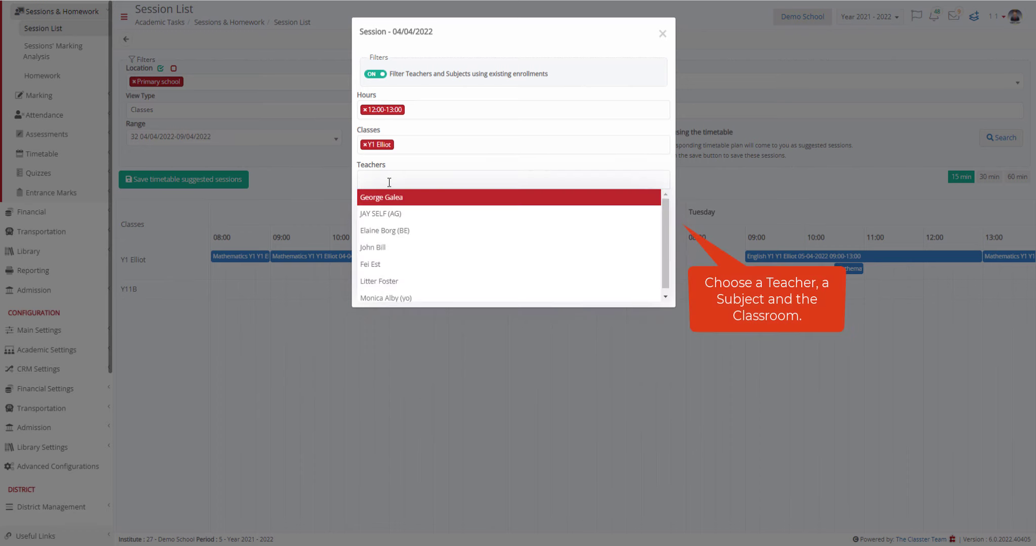
click(414, 234)
click(414, 218)
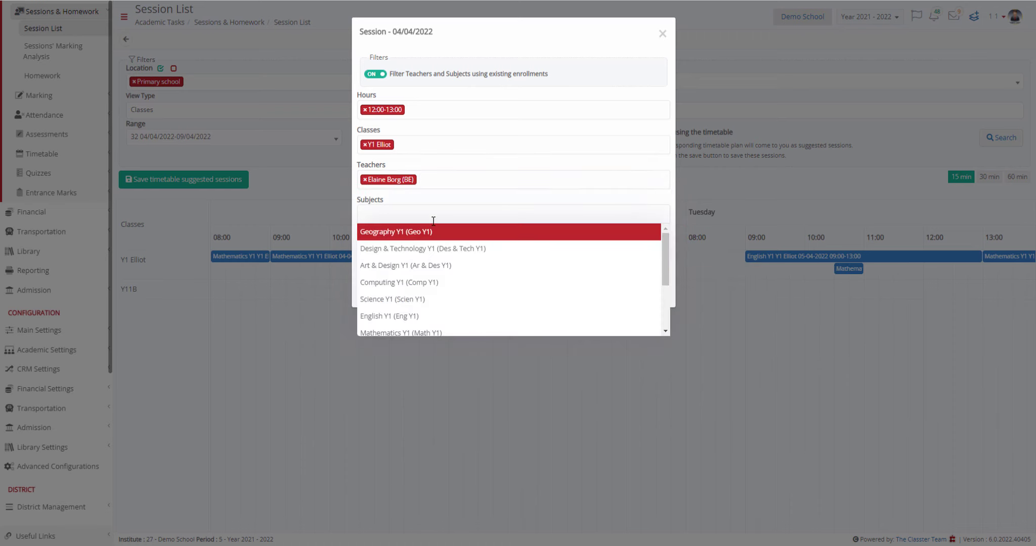
scroll(470, 273, down, 3)
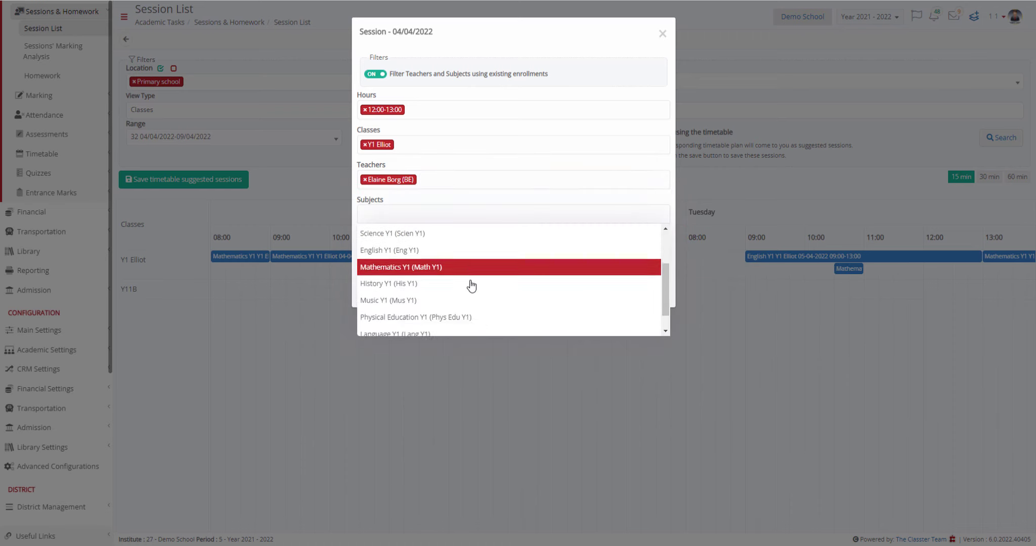
click(471, 317)
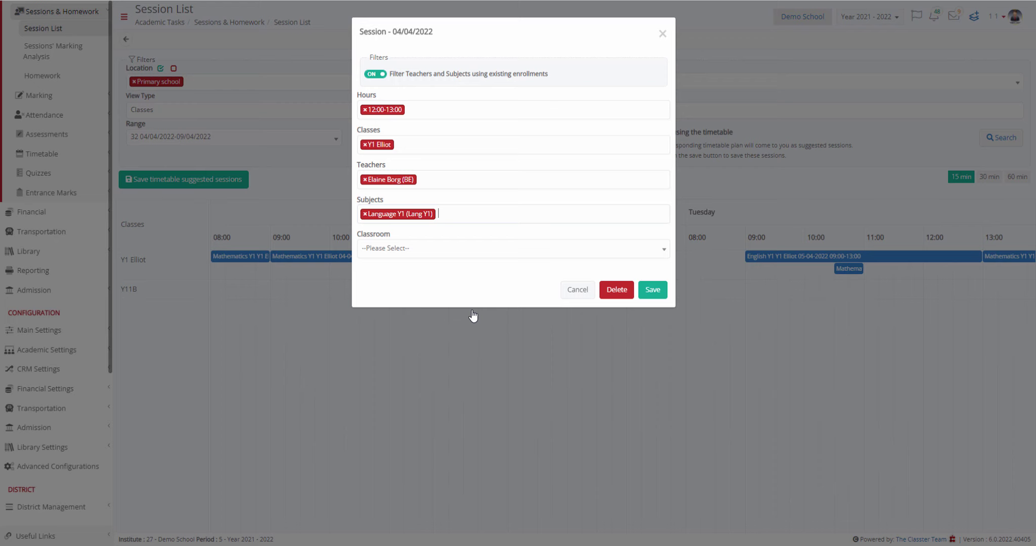
Assign the classroom ROOM 2 to the Y1 Elliot session and save it
click(456, 252)
scroll(473, 304, down, 6)
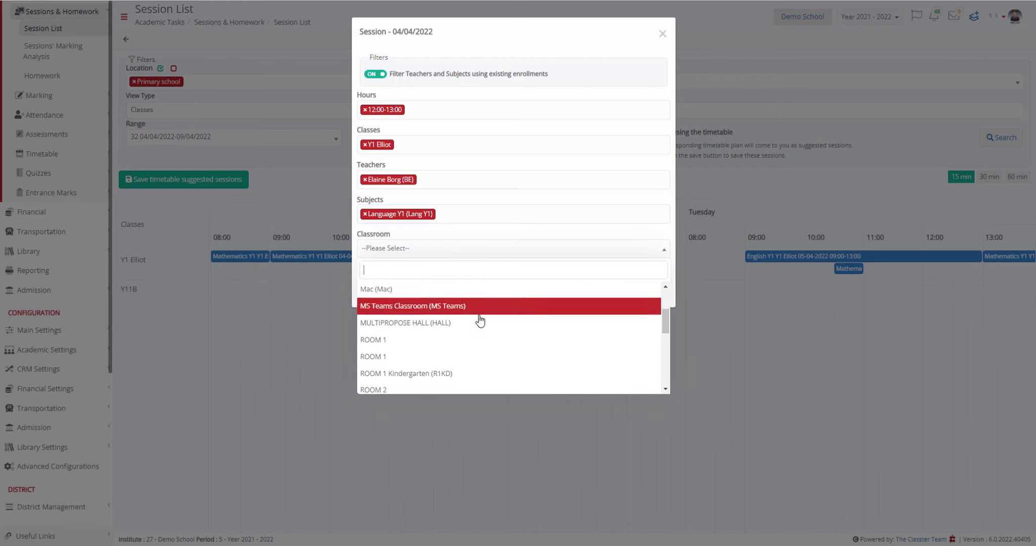
click(409, 312)
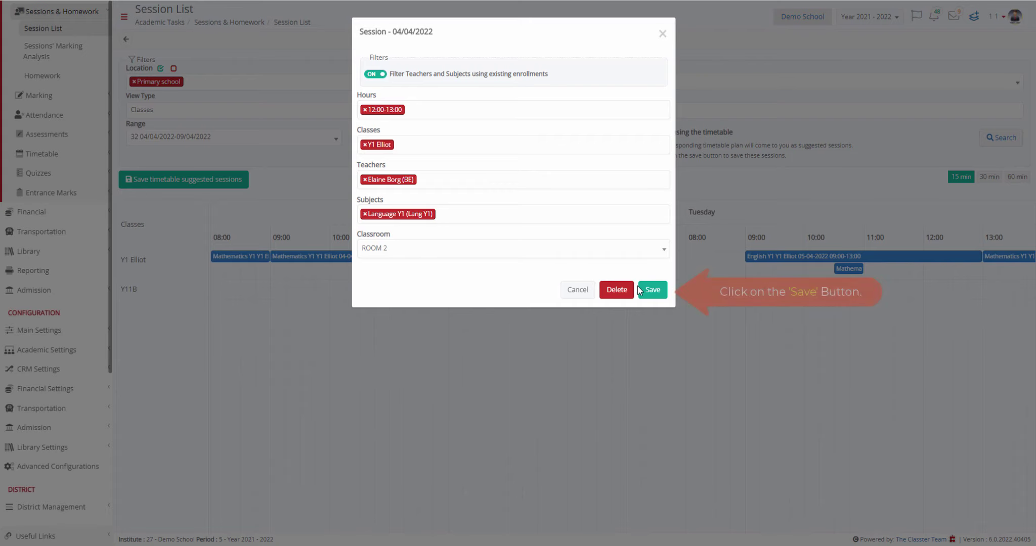
click(653, 290)
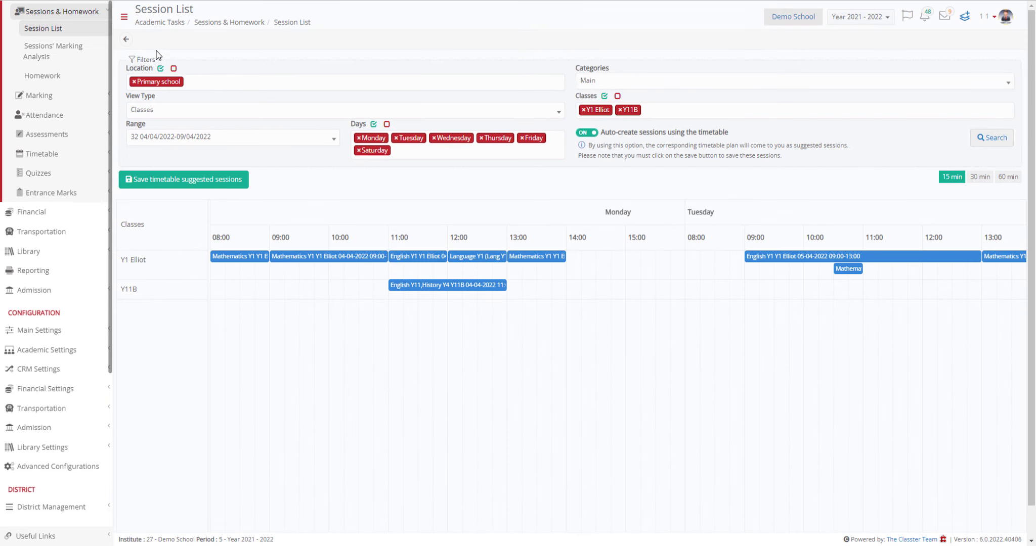
Leave the timetable-based session creation and open the academic timetable's Calendar View
click(127, 40)
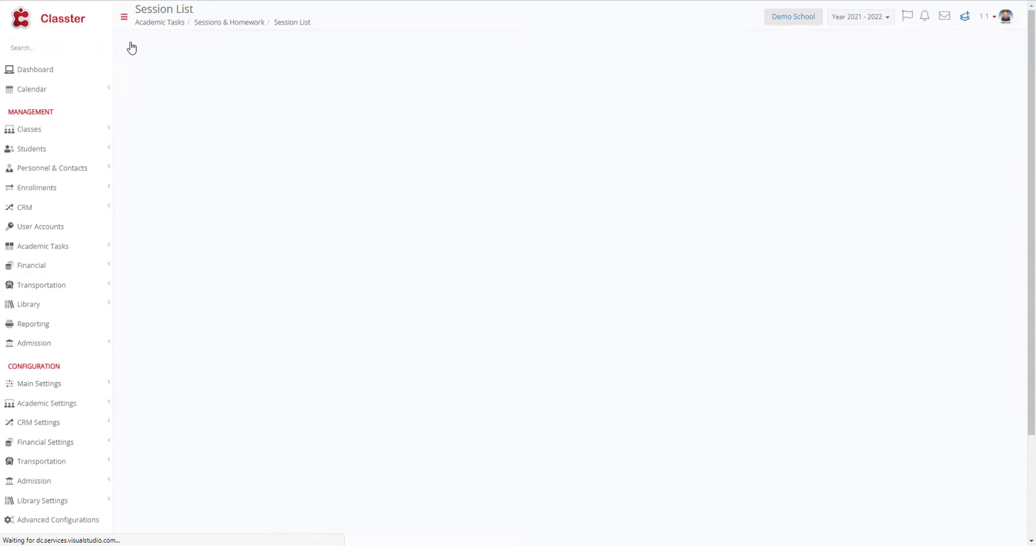
scroll(109, 55, up, 5)
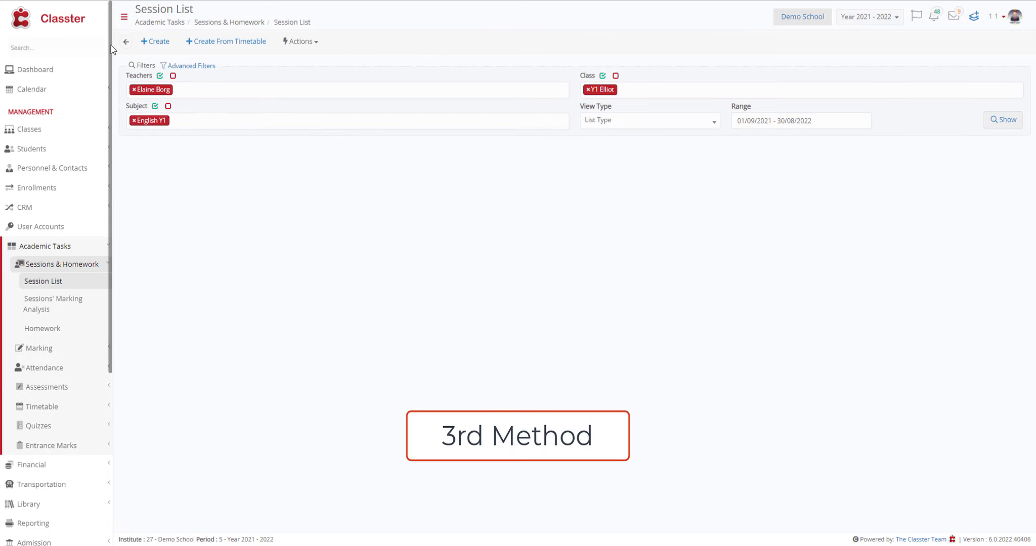
drag(110, 54, 99, 114)
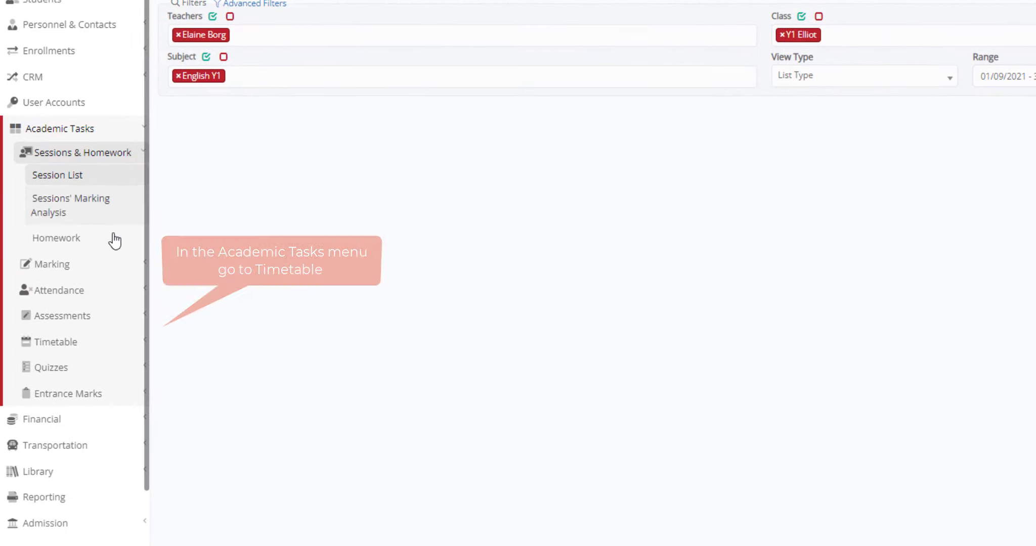
click(137, 345)
click(70, 314)
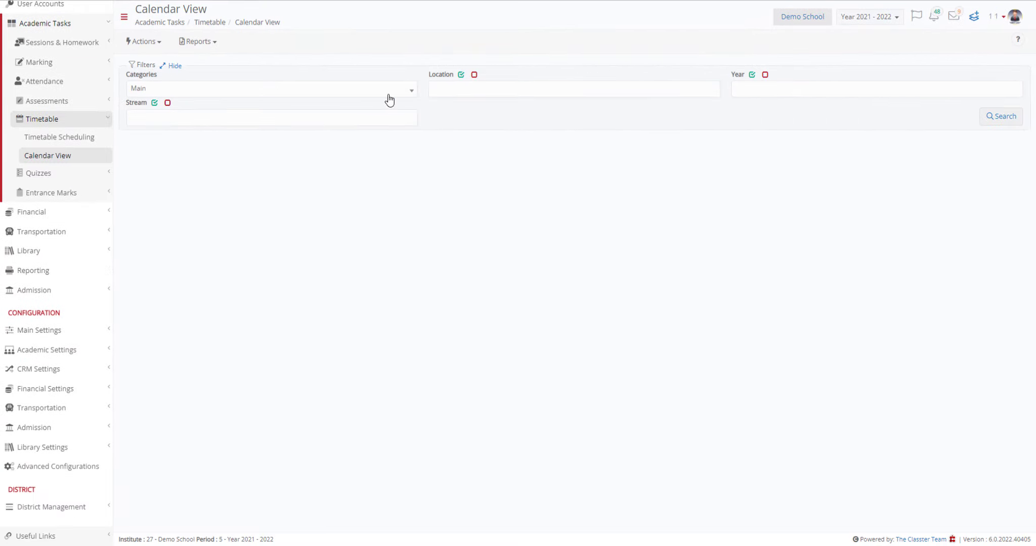
Search the Calendar View for the Main category, Primary school location, Year 1 and all streams
click(388, 96)
click(392, 145)
click(466, 92)
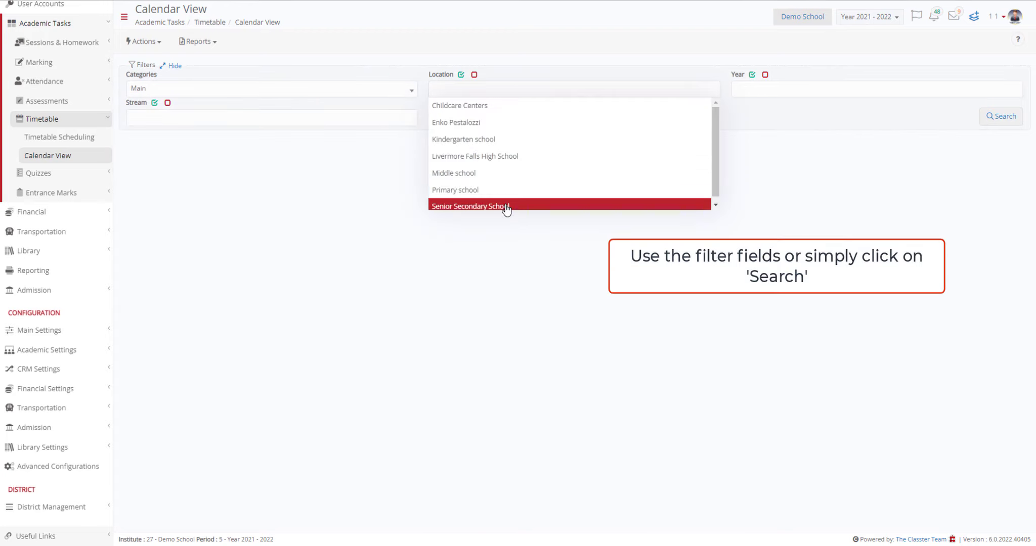
click(514, 189)
click(761, 90)
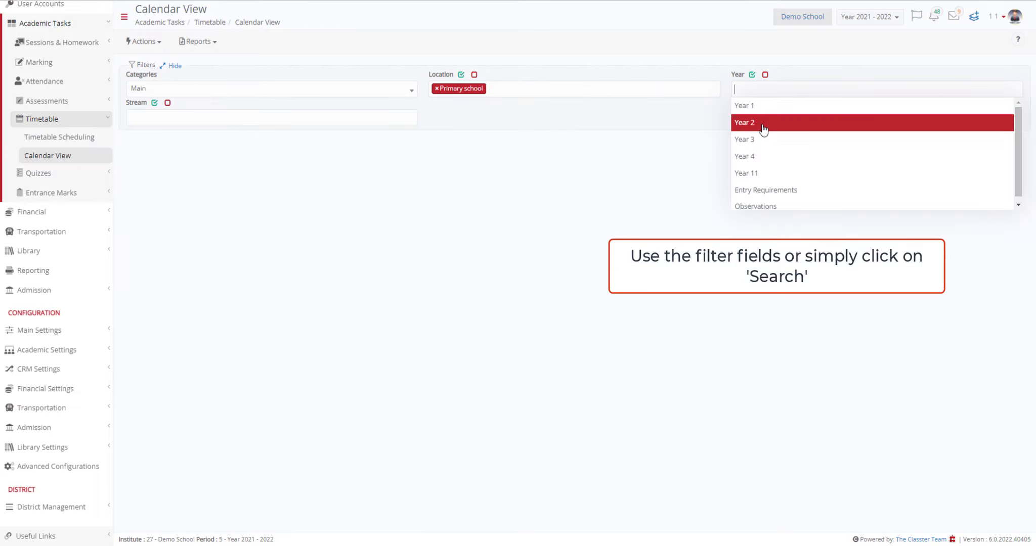
click(764, 105)
click(394, 116)
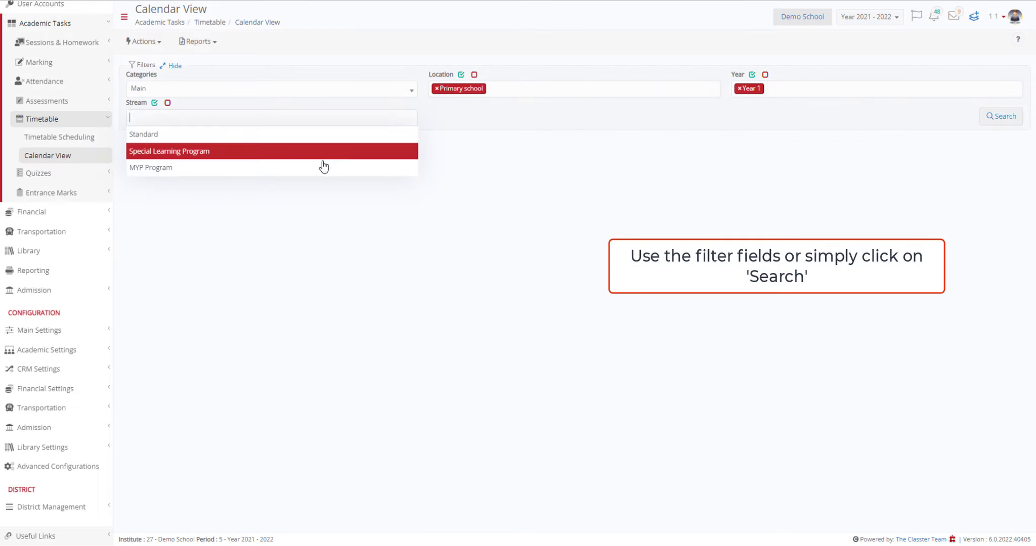
click(155, 104)
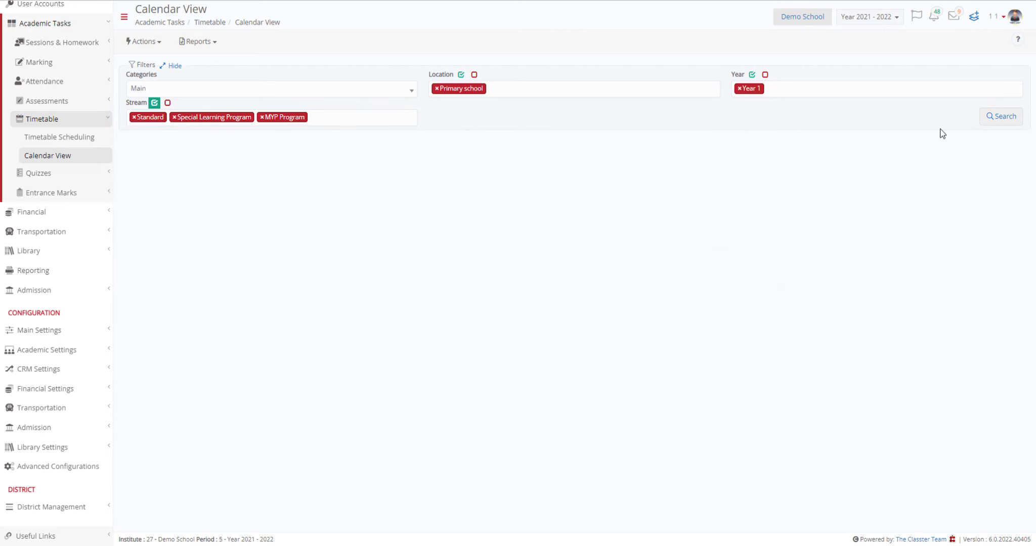
click(1004, 117)
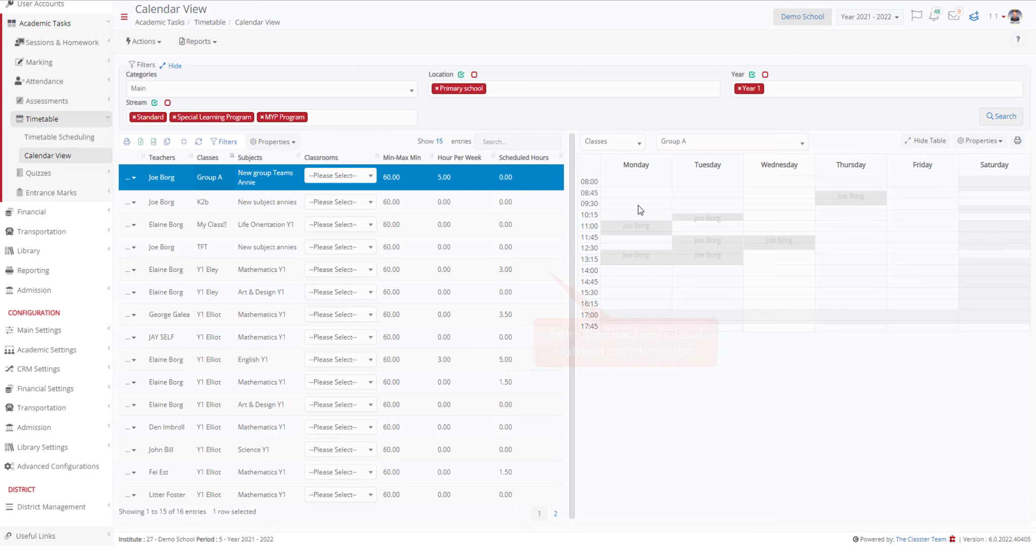
Start a Thursday 12:00-13:00 session for class Y1 Eley with the teacher coded BE and the subject Mathematics Y1
click(239, 273)
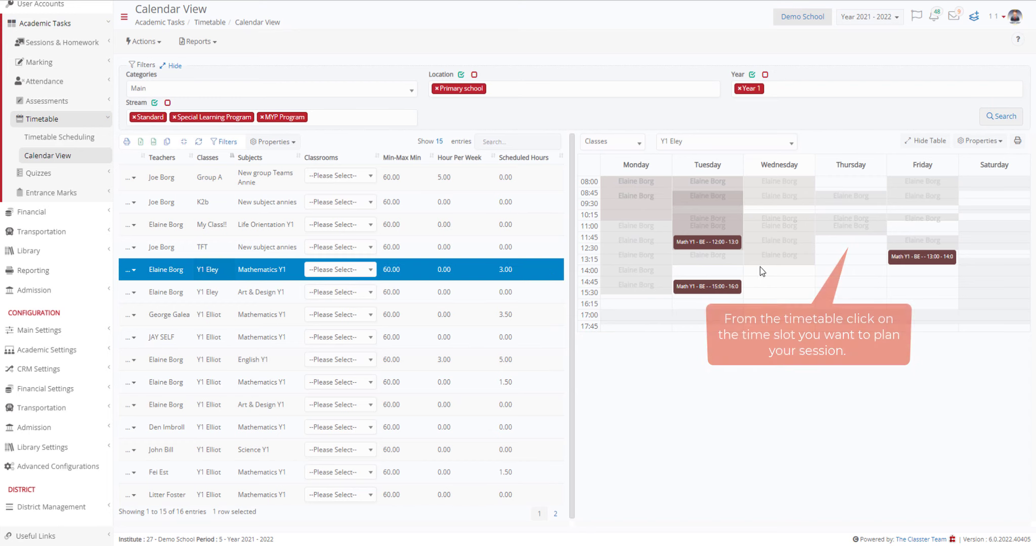
click(854, 248)
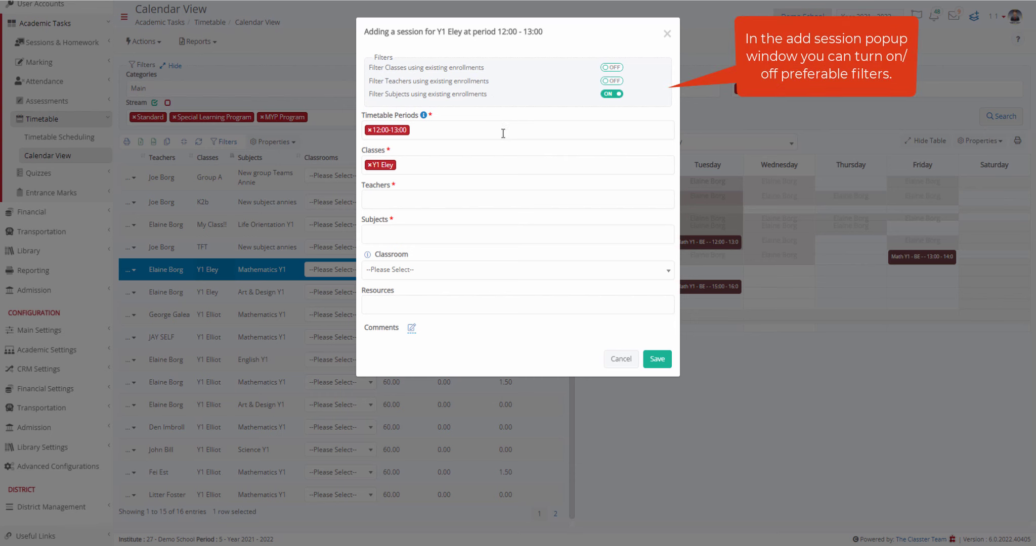
click(438, 196)
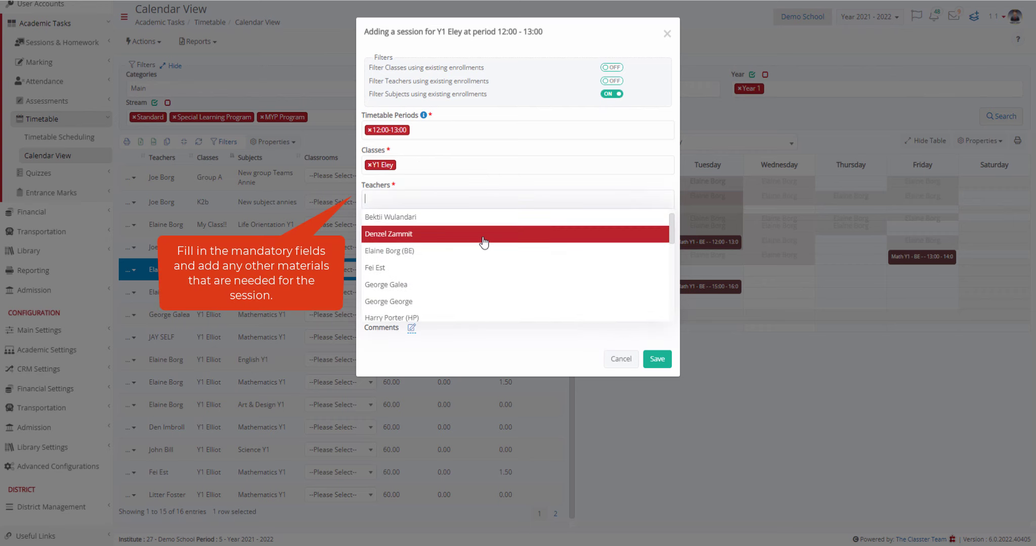
scroll(484, 243, down, 2)
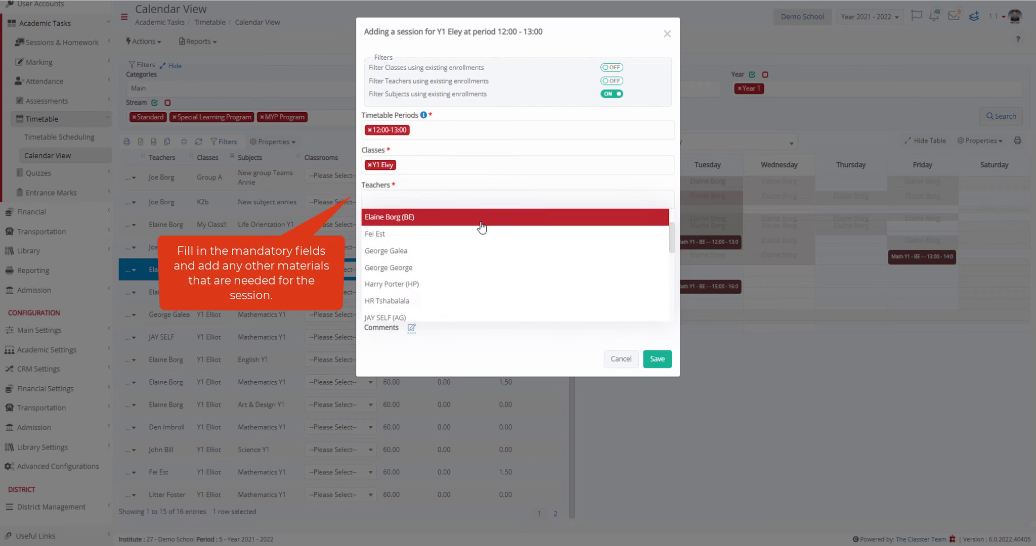
click(483, 221)
click(491, 238)
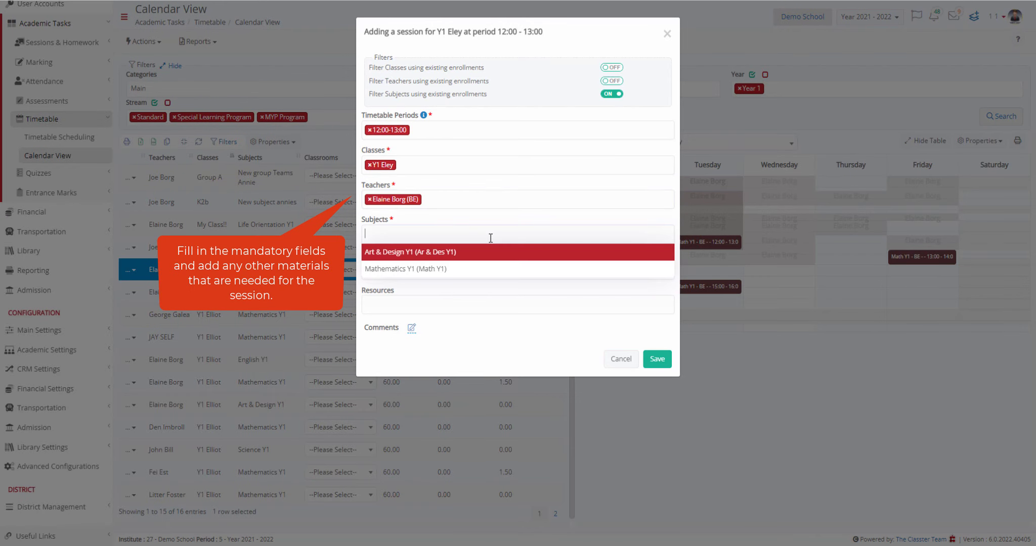
click(500, 277)
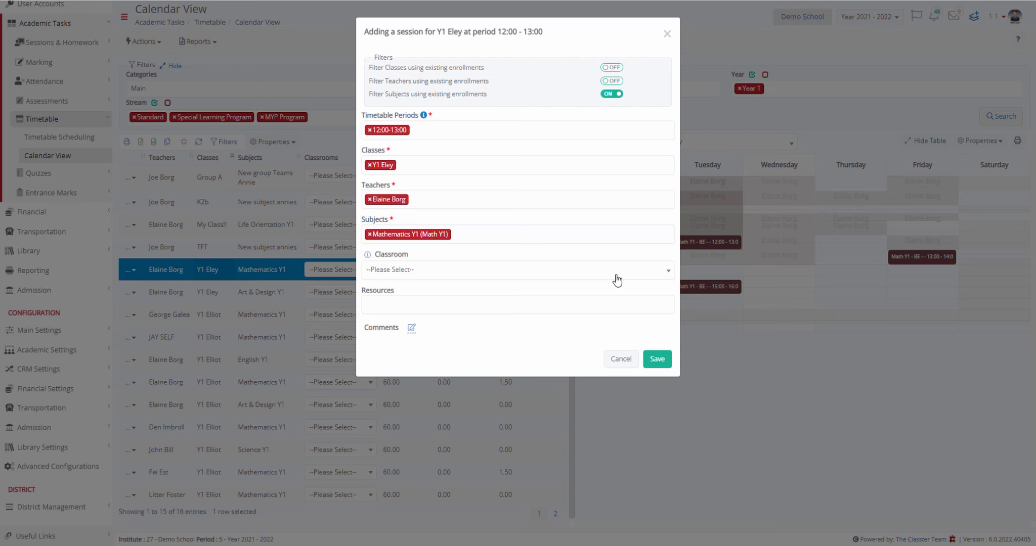
Assign the classroom ROOM 2 and the resource HP Stream 14" (601-144-2) to the Y1 Eley session
click(617, 277)
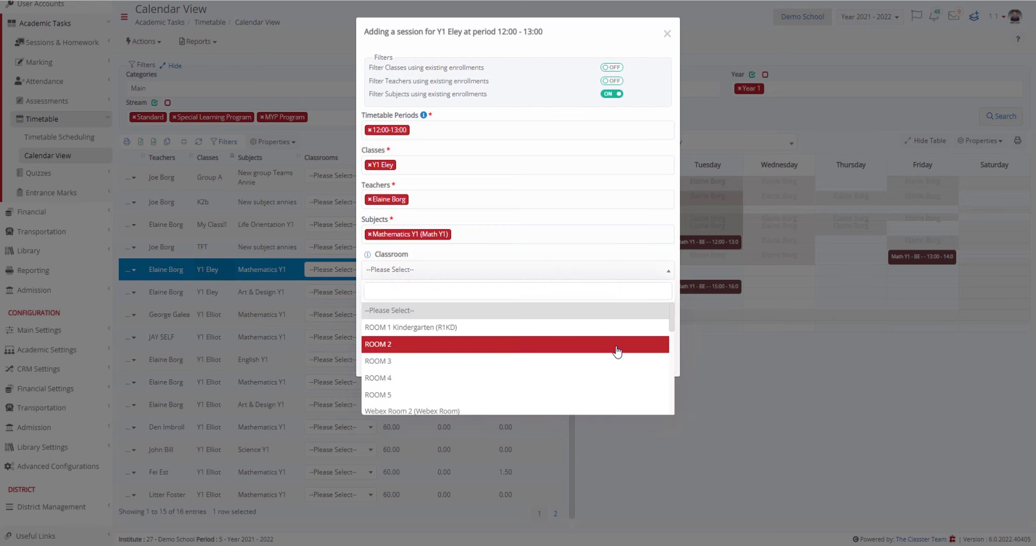
click(617, 351)
click(629, 312)
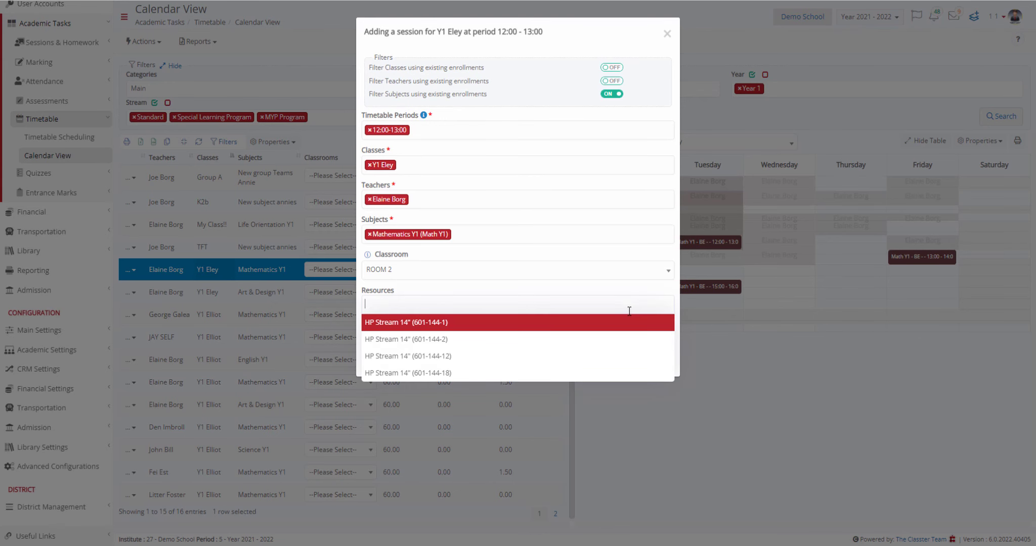
click(614, 339)
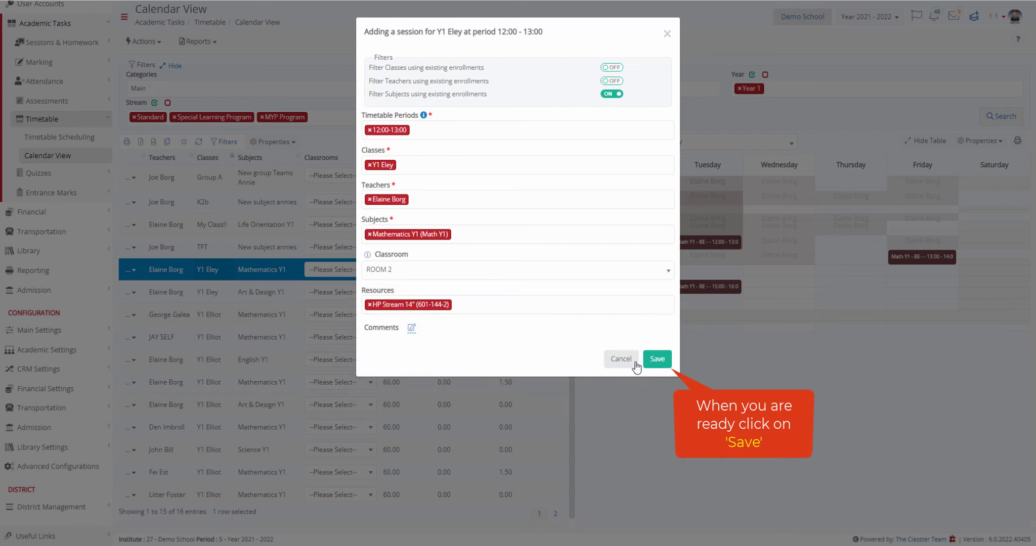